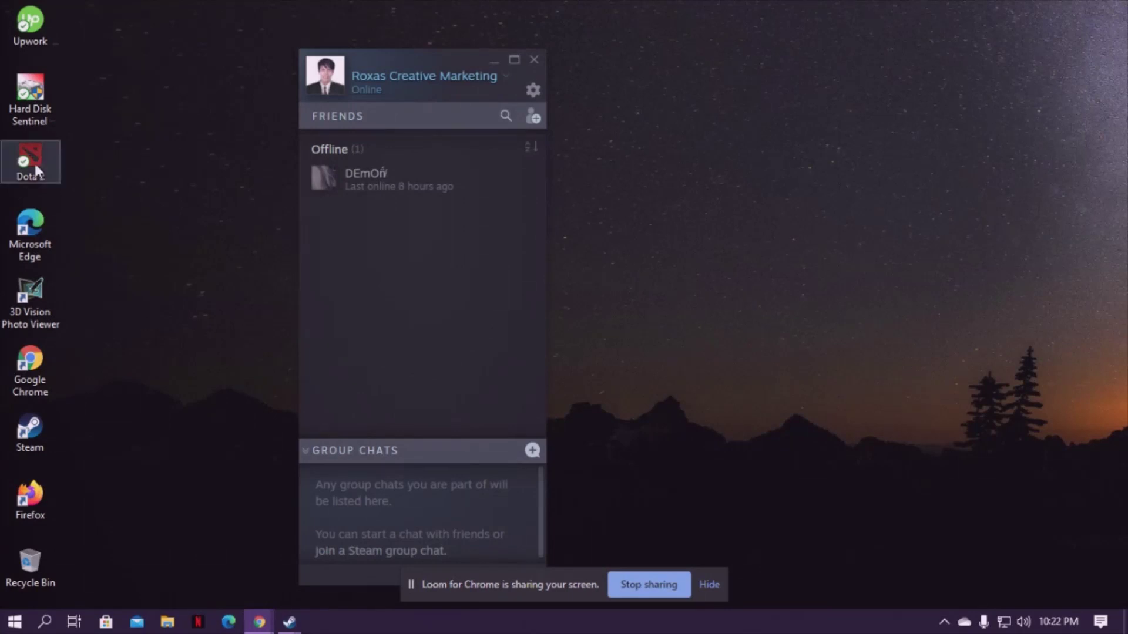
Launch Dota 2 from its desktop shortcut and move the friends list window left
{"action": "double_click", "coordinate": [35, 161]}
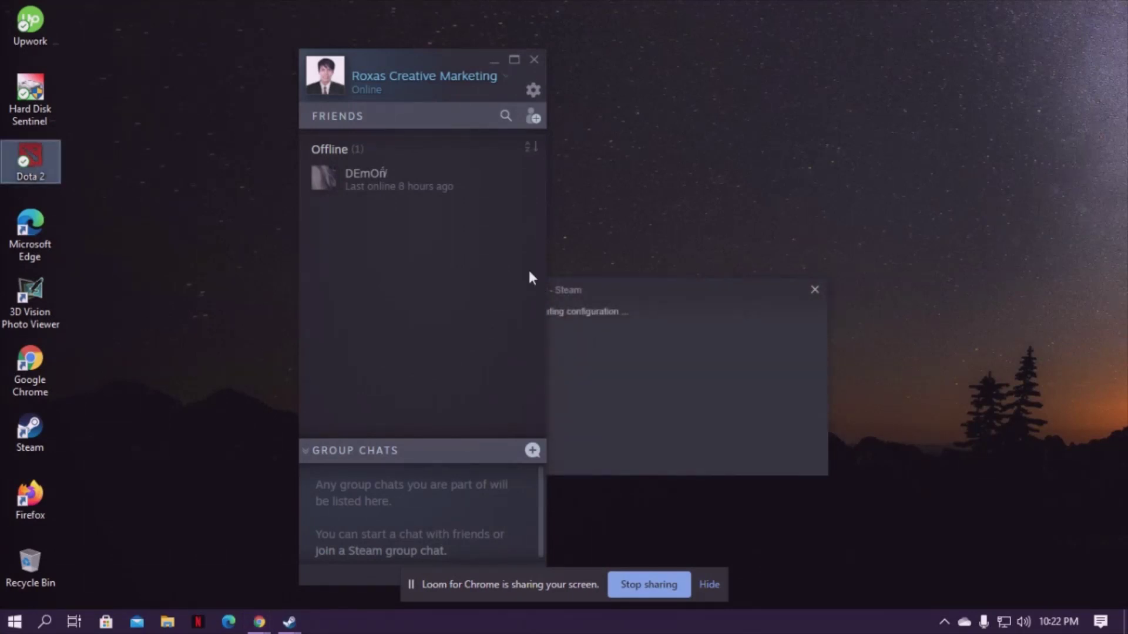
{"action": "left_click_drag", "start_coordinate": [410, 74], "coordinate": [277, 73]}
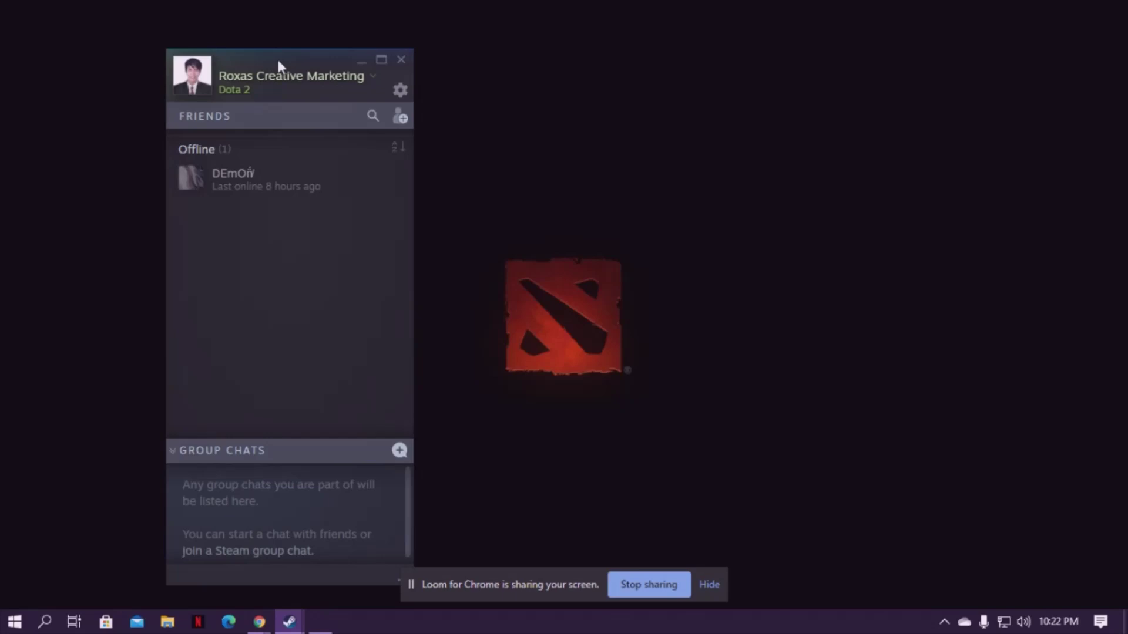
Hide the friends list, let Dota 2 reach its main menu, then quit to the desktop
{"action": "left_click", "coordinate": [360, 60]}
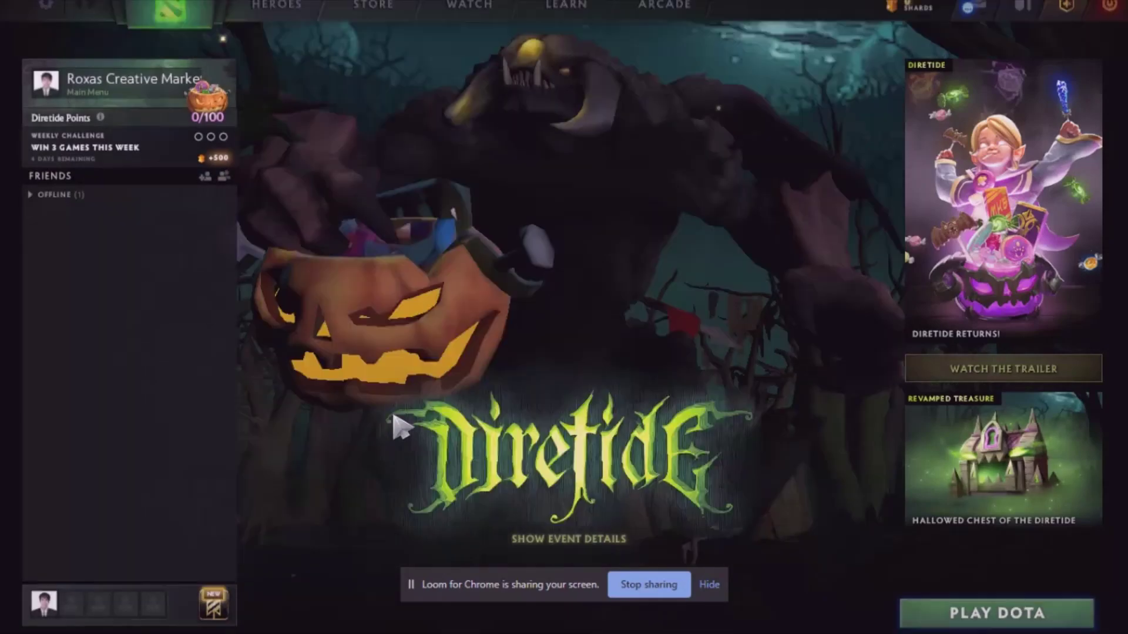
{"action": "key", "text": "super+d"}
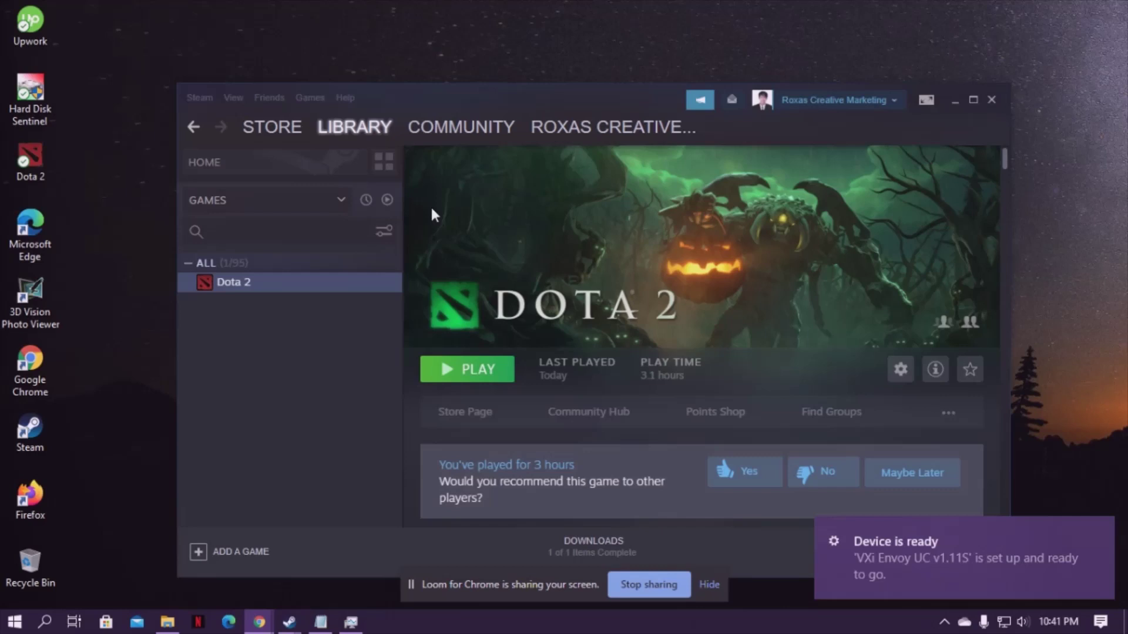
Open Properties from the Dota 2 library entry's context menu and reposition the window
{"action": "right_click", "coordinate": [293, 287]}
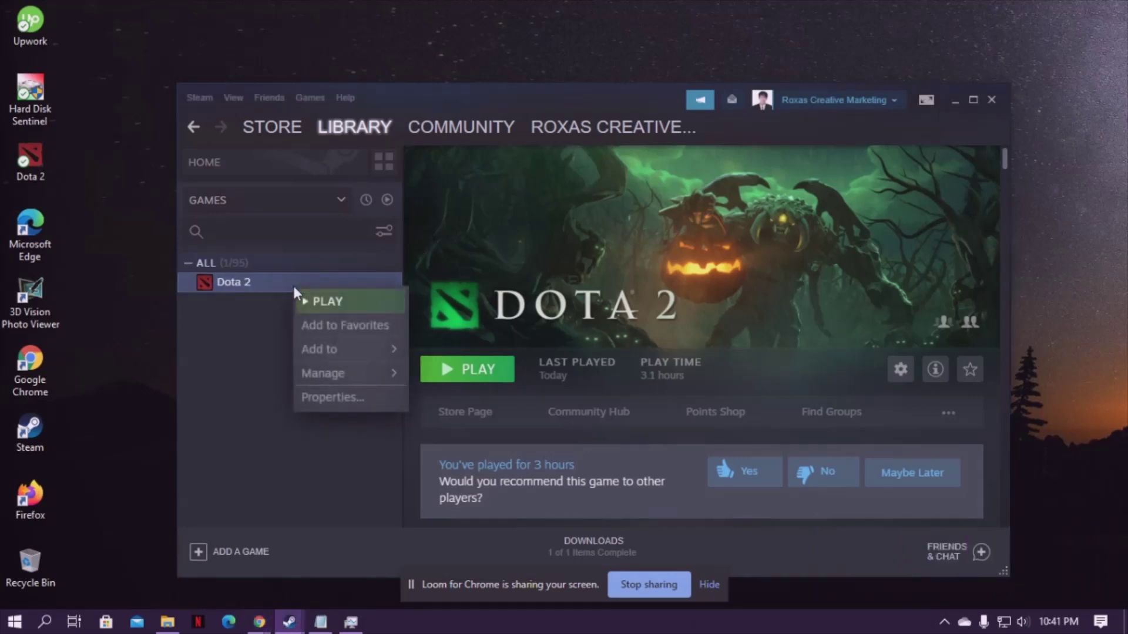
{"action": "left_click", "coordinate": [333, 397]}
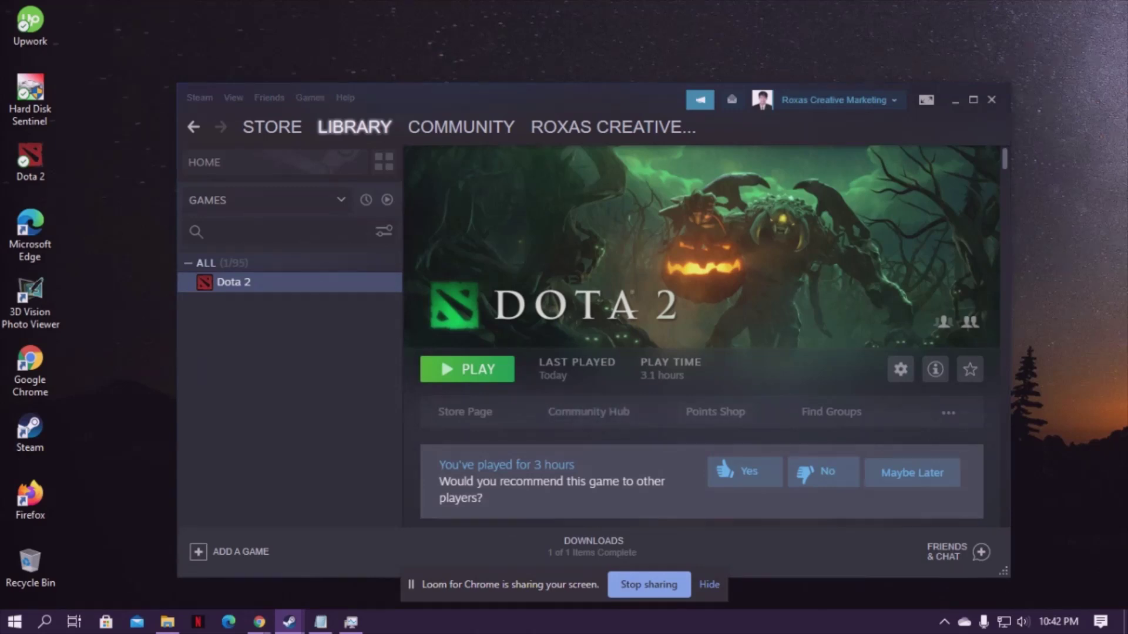
{"action": "left_click_drag", "start_coordinate": [695, 114], "coordinate": [675, 105]}
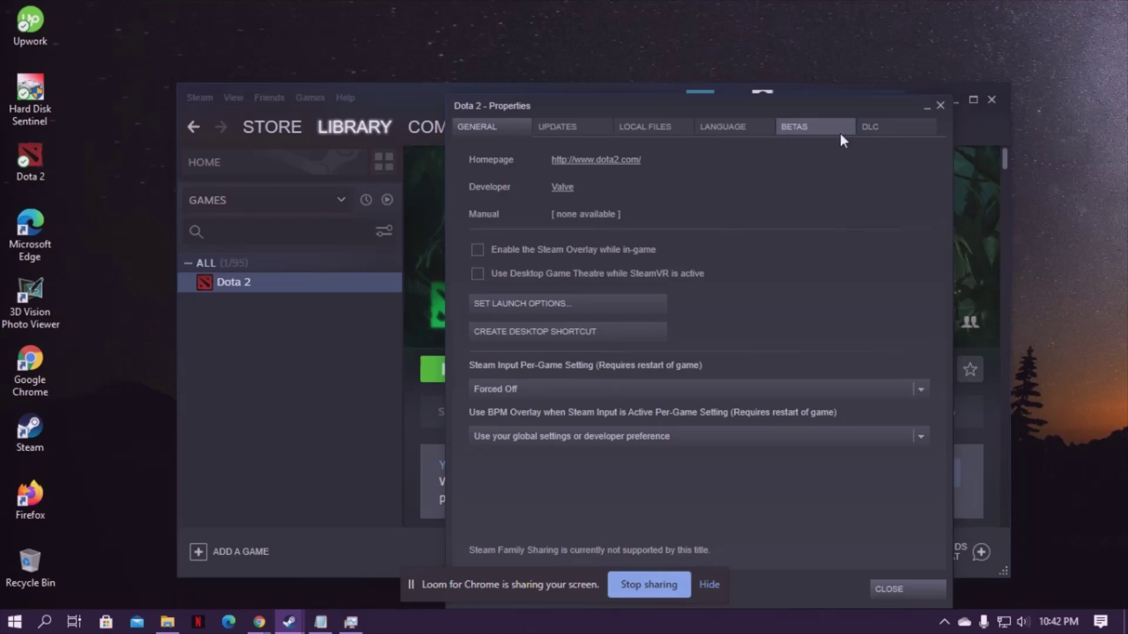
Show Dota 2's local files, start a game file verification, then cancel it
{"action": "left_click", "coordinate": [653, 127]}
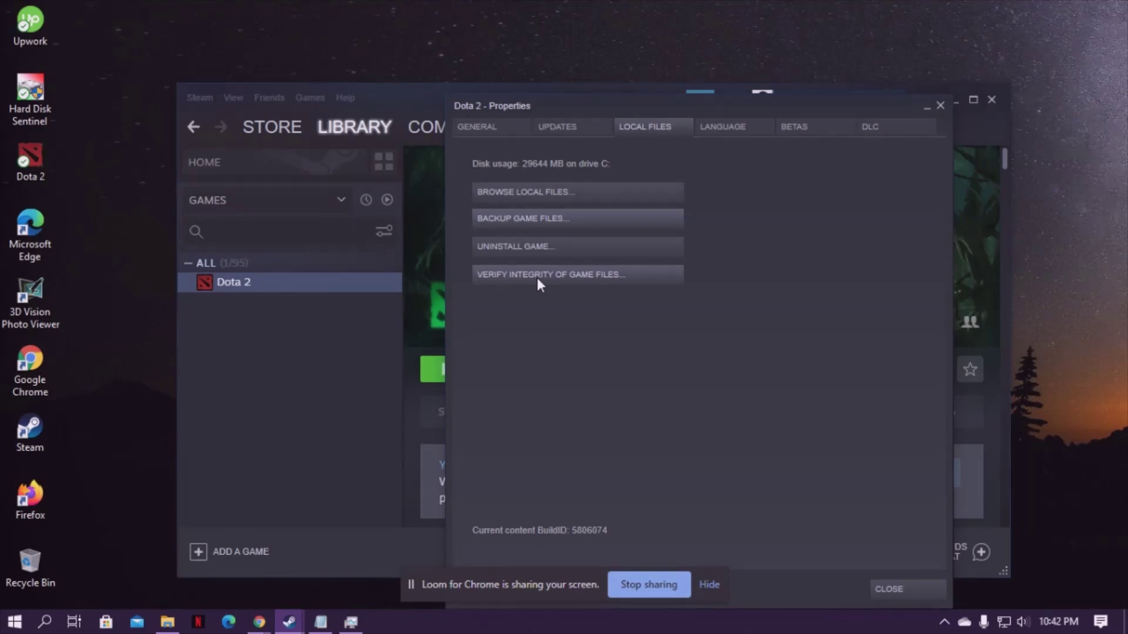
{"action": "left_click", "coordinate": [536, 277]}
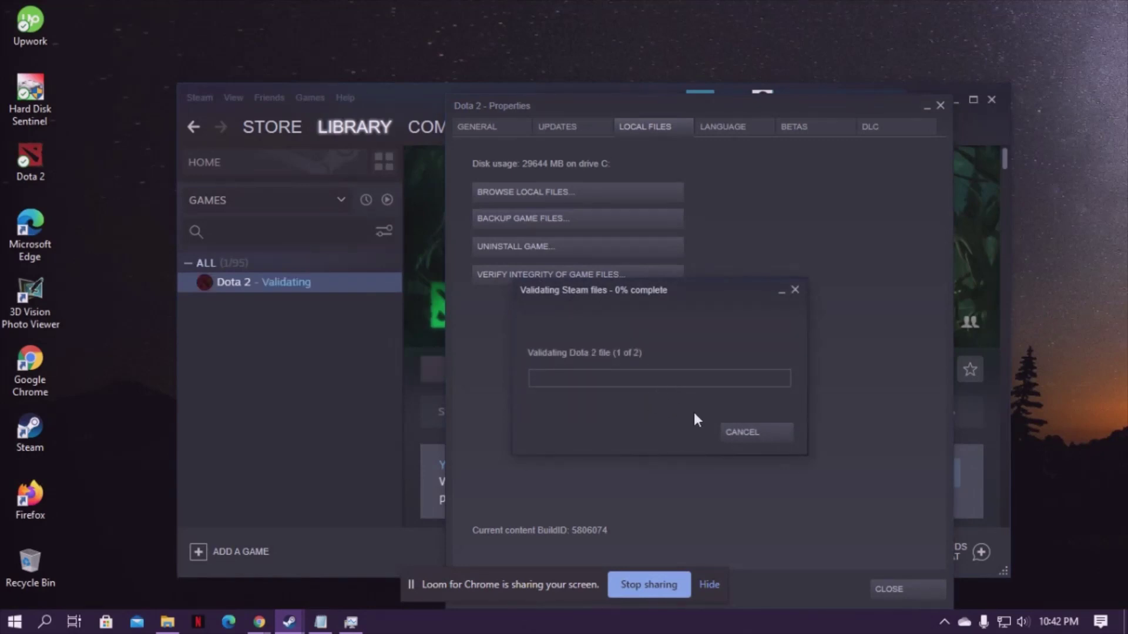
{"action": "left_click", "coordinate": [753, 431]}
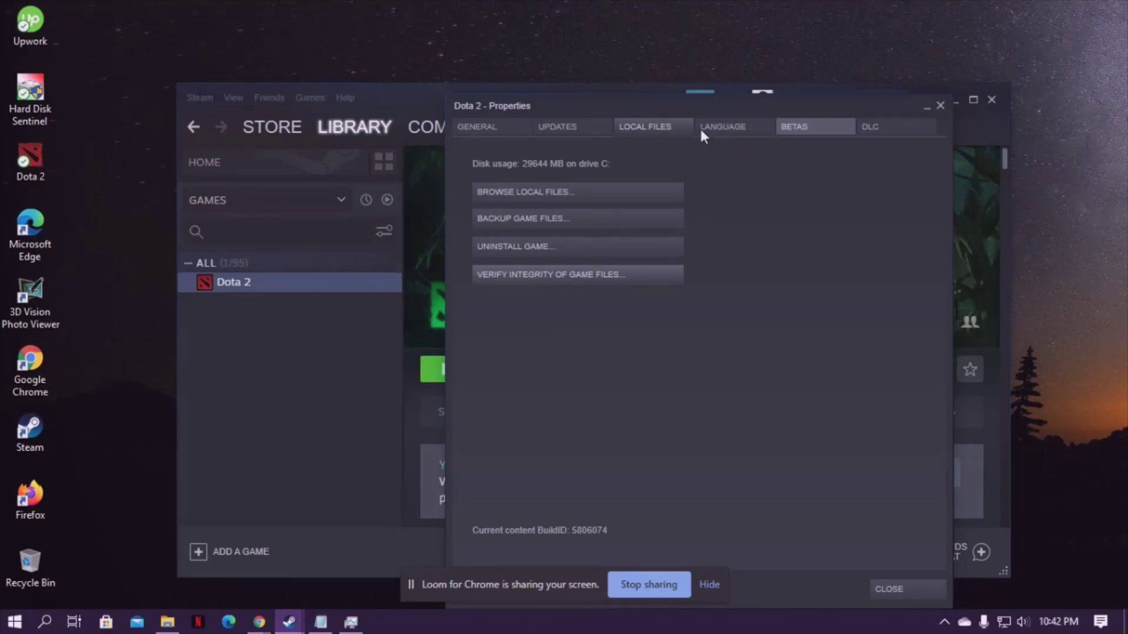
From the General settings, check Dota 2's launch options field holds -safe_mode and confirm it
{"action": "left_click", "coordinate": [497, 127]}
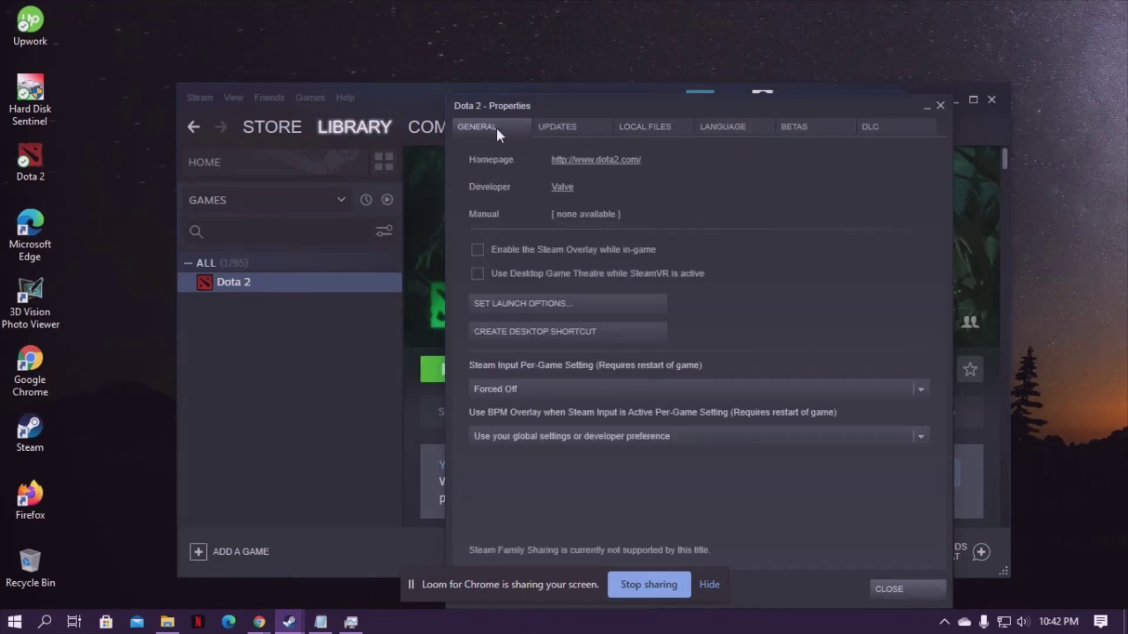
{"action": "left_click", "coordinate": [522, 304]}
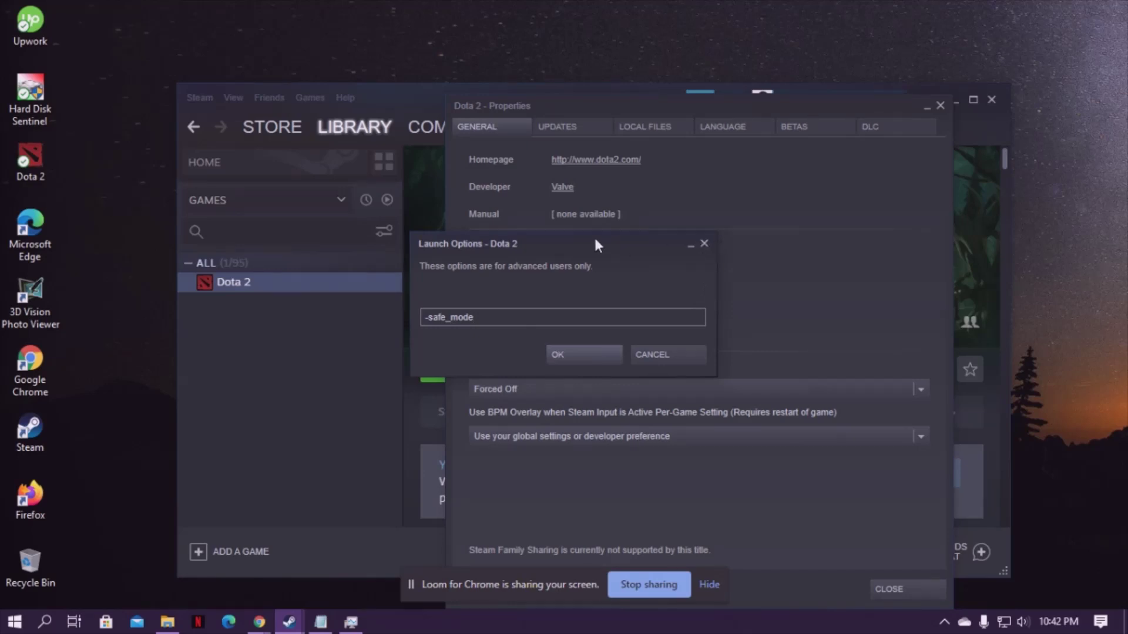
{"action": "left_click_drag", "start_coordinate": [593, 242], "coordinate": [648, 403]}
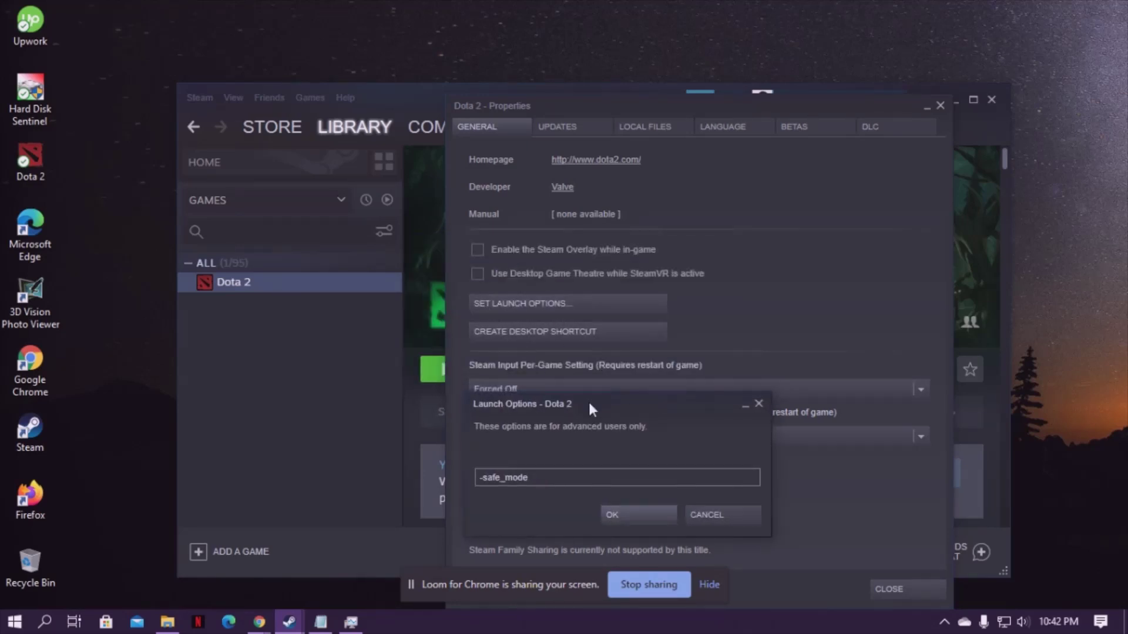
{"action": "left_click_drag", "start_coordinate": [591, 402], "coordinate": [551, 221]}
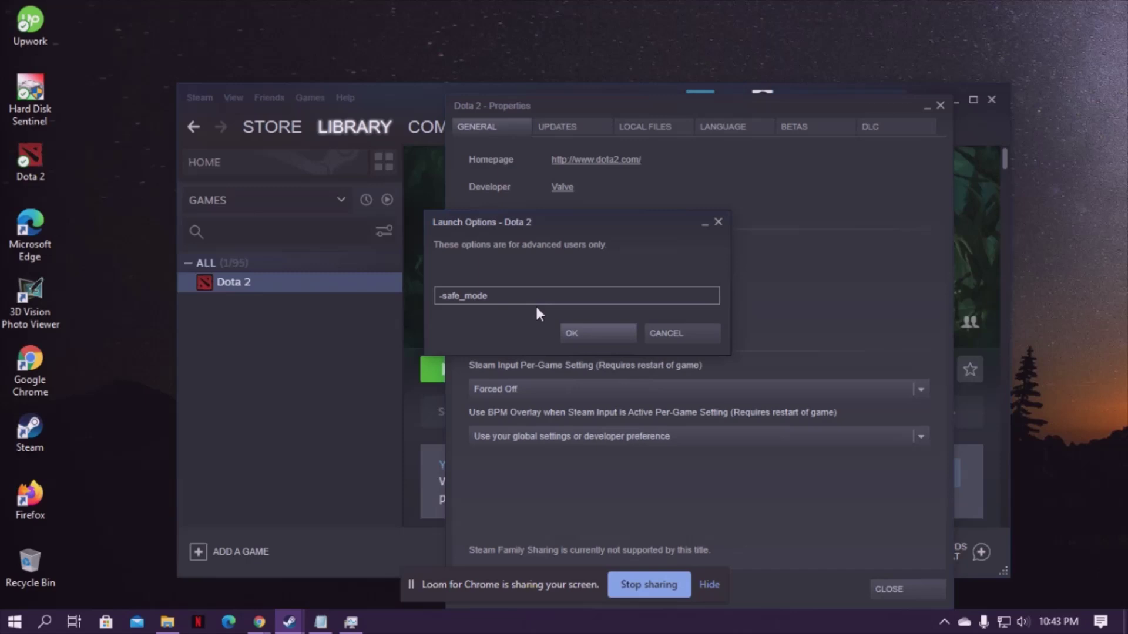
{"action": "left_click_drag", "start_coordinate": [496, 295], "coordinate": [420, 300]}
{"action": "left_click_drag", "start_coordinate": [439, 296], "coordinate": [534, 303]}
{"action": "left_click", "coordinate": [587, 333]}
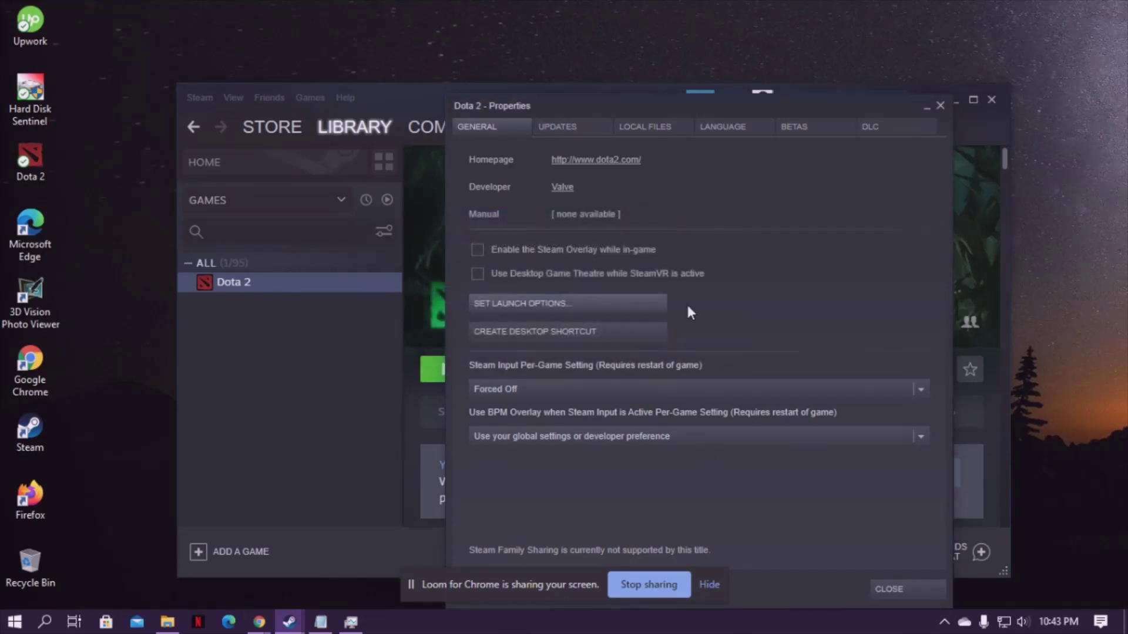
Close Dota 2's Properties window and launch the game with -safe_mode
{"action": "left_click", "coordinate": [942, 107]}
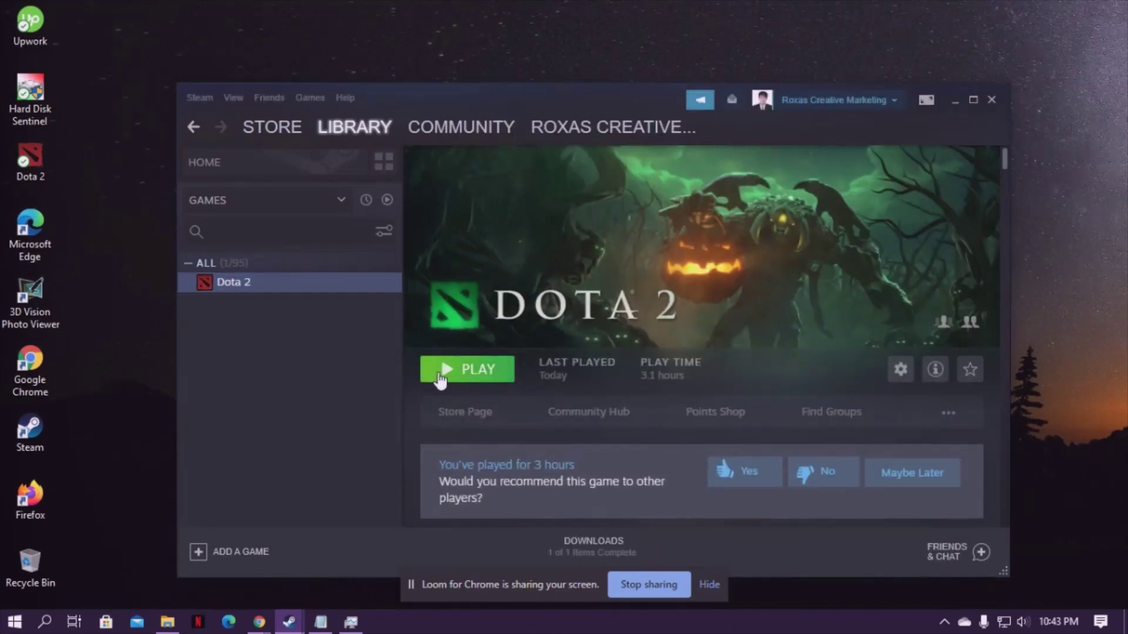
{"action": "left_click", "coordinate": [475, 374]}
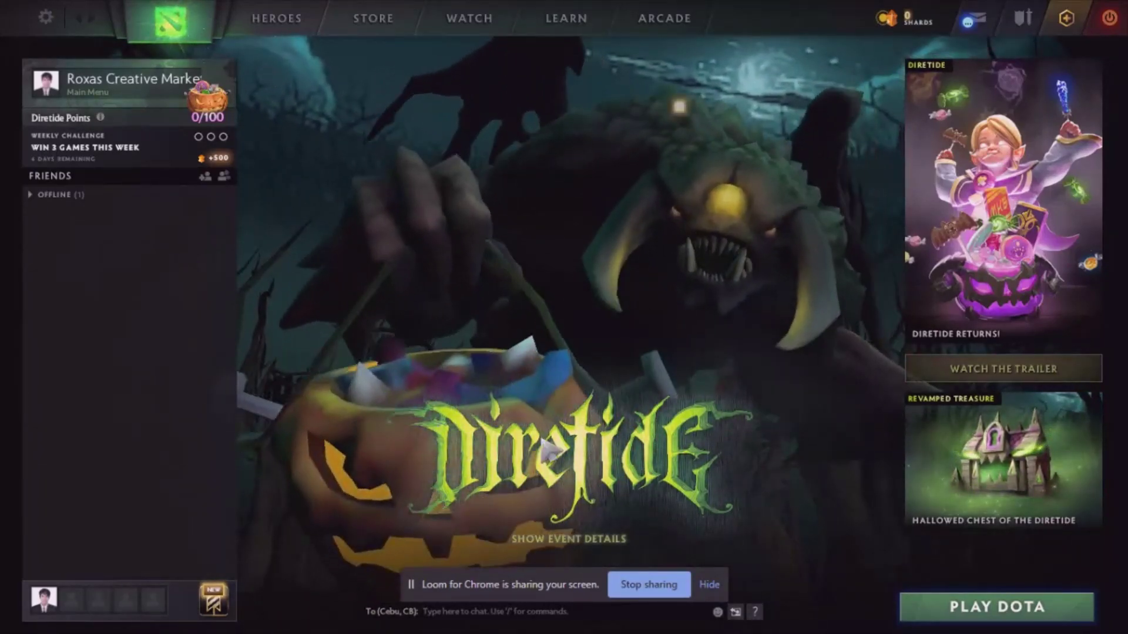
Browse the heroes list, choose Weaver, and start a Weaver demo session
{"action": "left_click", "coordinate": [277, 17]}
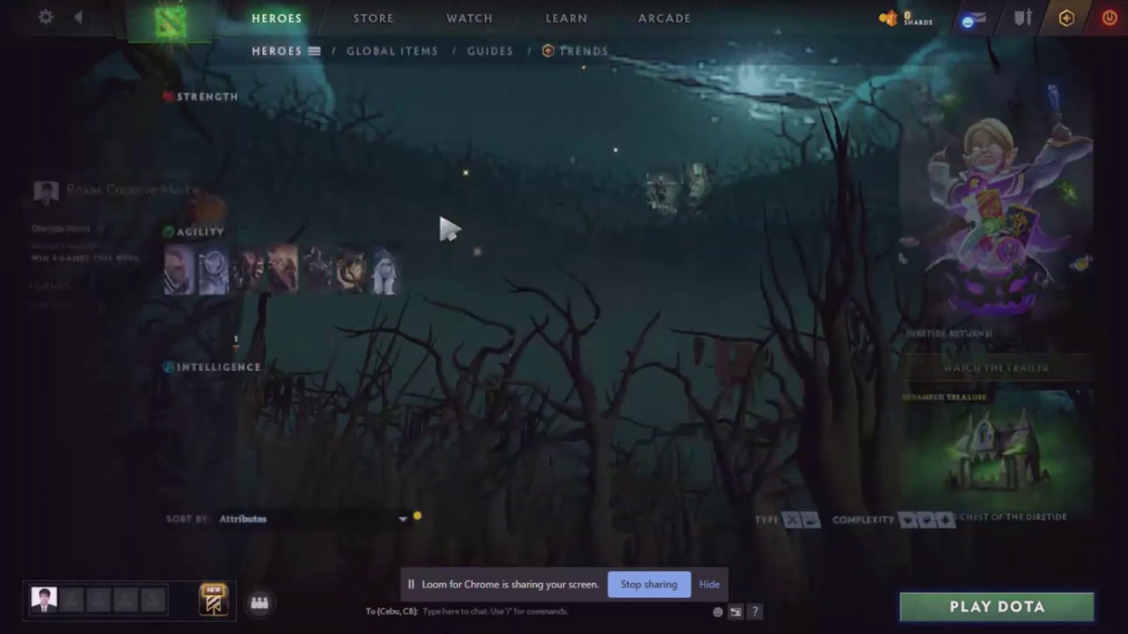
{"action": "mouse_move", "coordinate": [628, 324]}
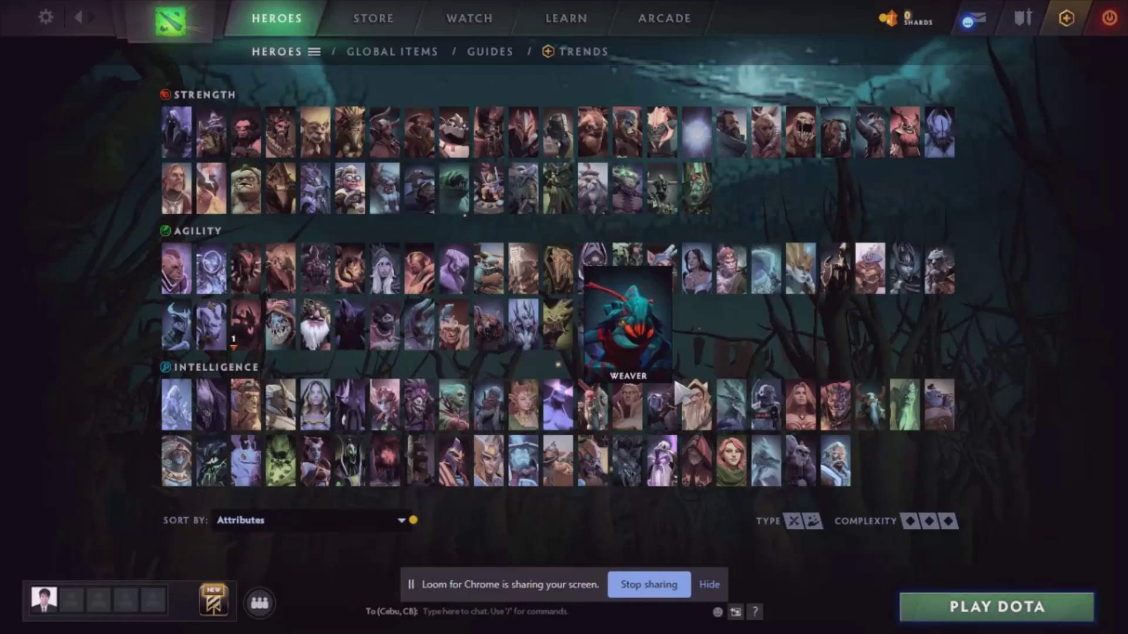
{"action": "left_click", "coordinate": [628, 326]}
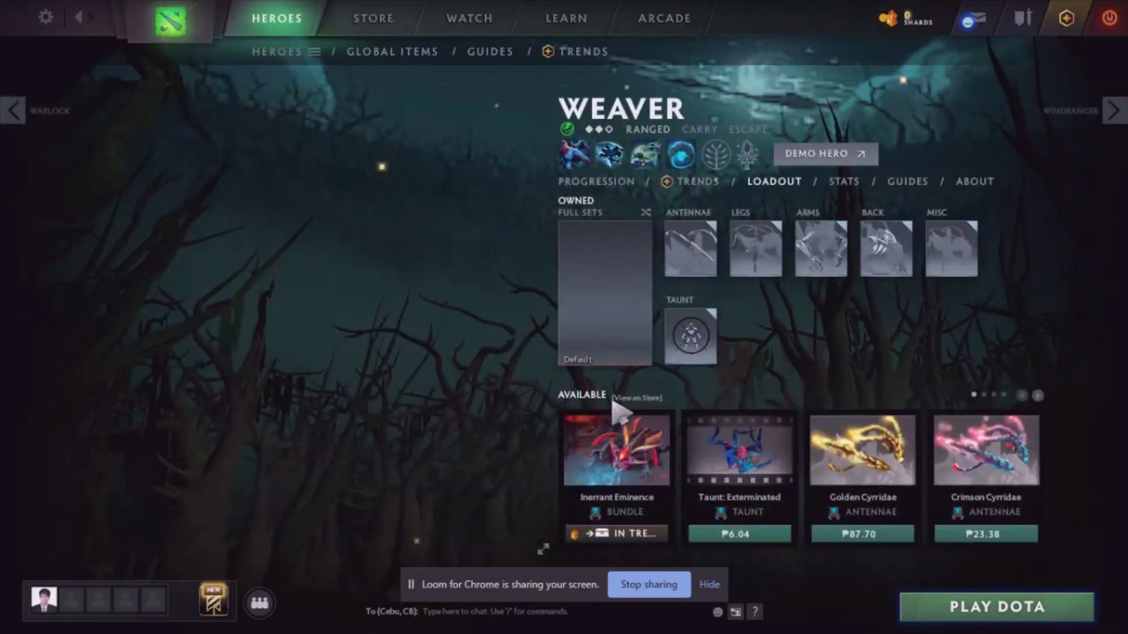
{"action": "left_click", "coordinate": [618, 451]}
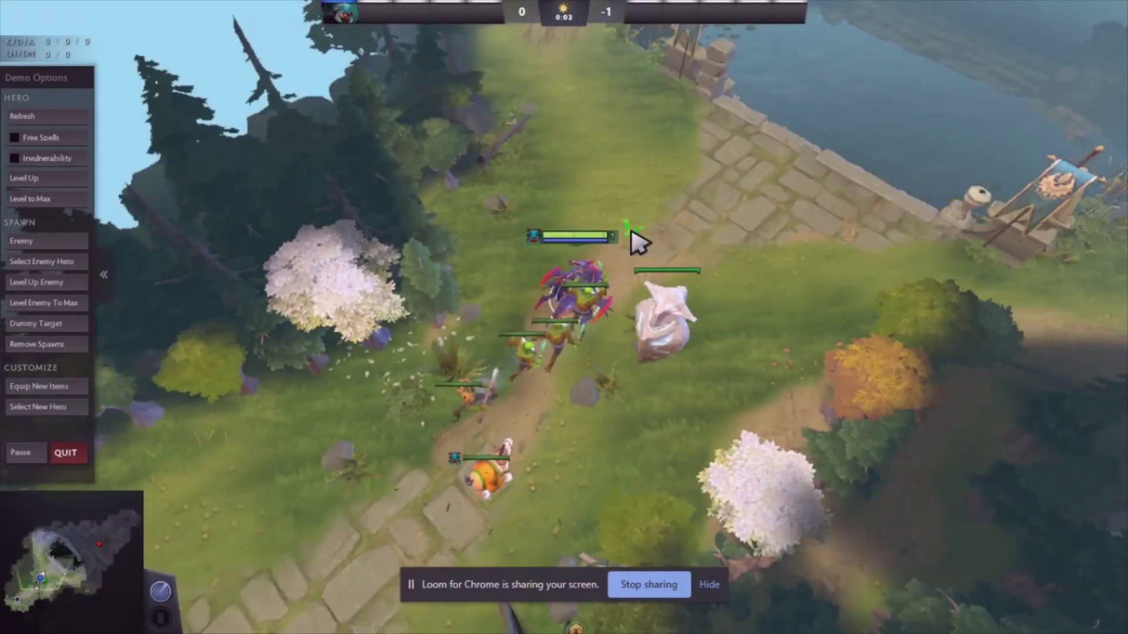
Select Weaver, move him across the river into the creep fight, and attack an enemy creep
{"action": "left_click", "coordinate": [563, 308]}
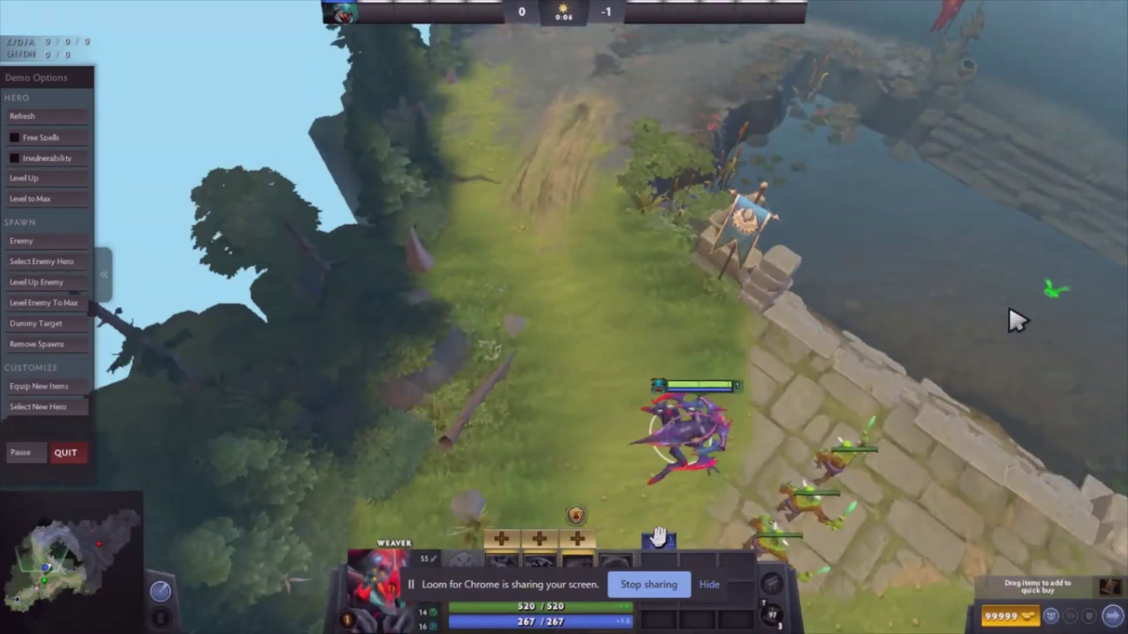
{"action": "left_click_drag", "start_coordinate": [815, 344], "coordinate": [846, 281]}
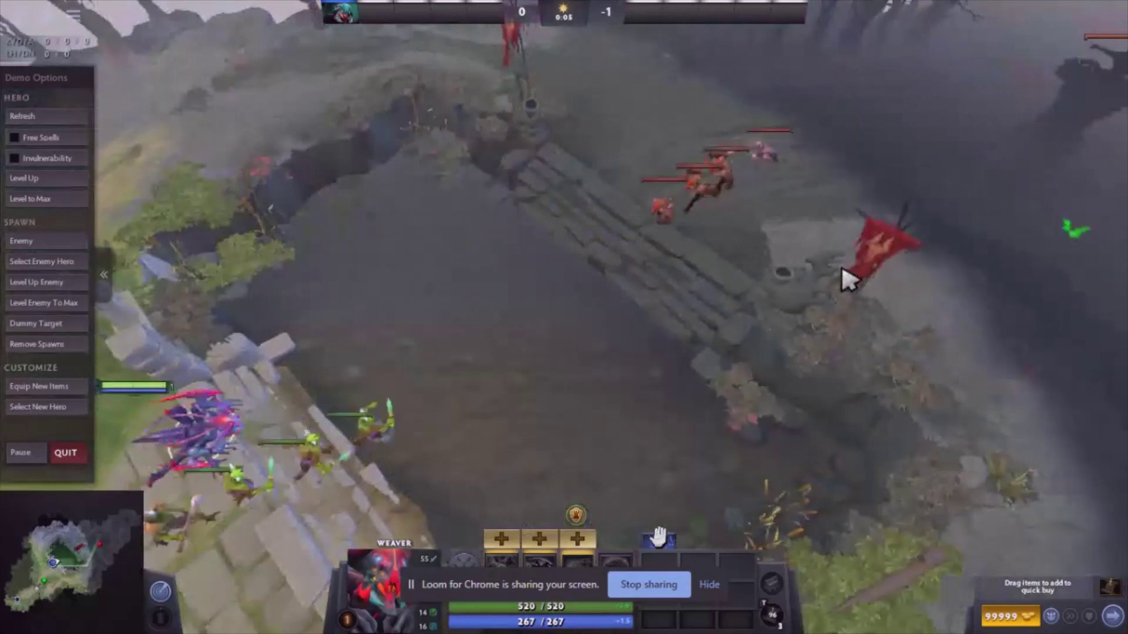
{"action": "right_click", "coordinate": [458, 317]}
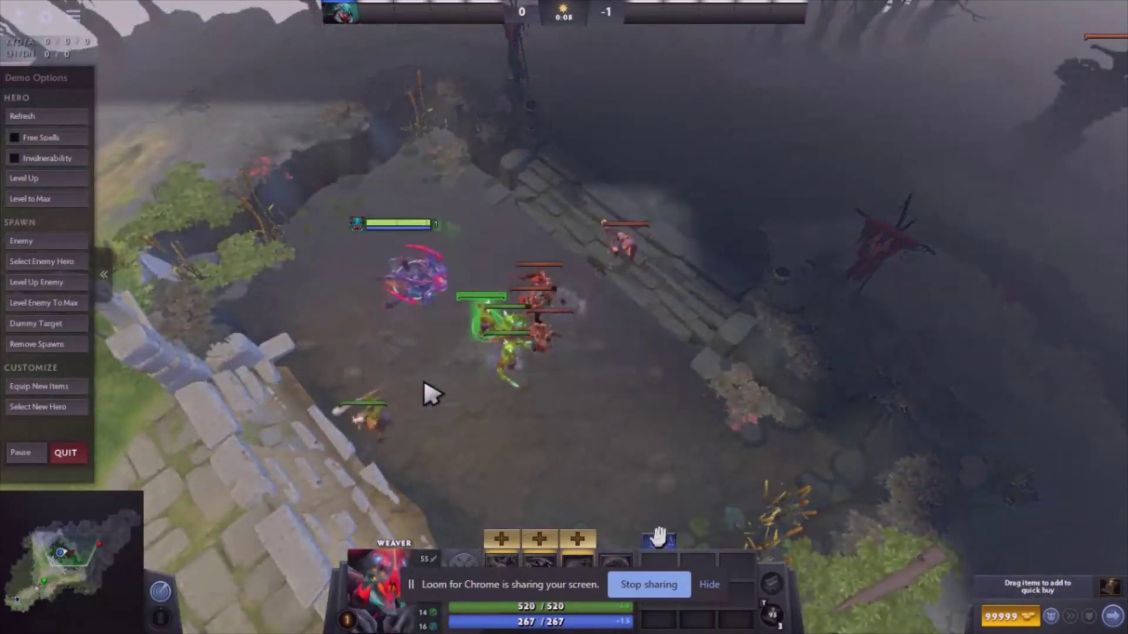
{"action": "right_click", "coordinate": [466, 423]}
{"action": "right_click", "coordinate": [555, 423]}
{"action": "right_click", "coordinate": [621, 327]}
{"action": "right_click", "coordinate": [665, 281]}
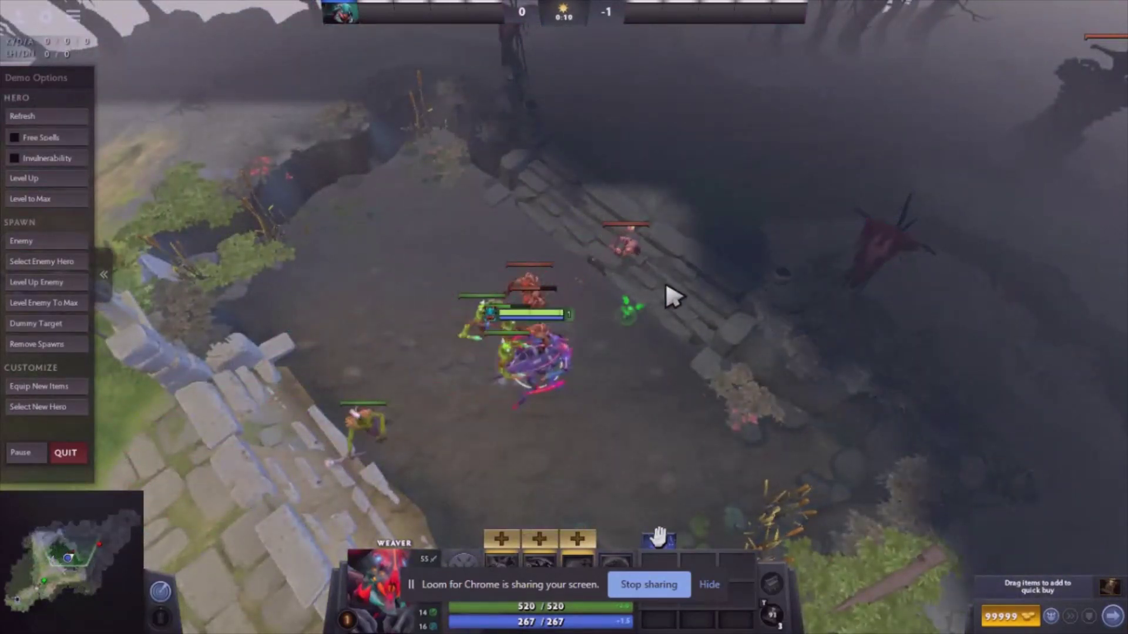
{"action": "right_click", "coordinate": [738, 298]}
{"action": "right_click", "coordinate": [557, 310]}
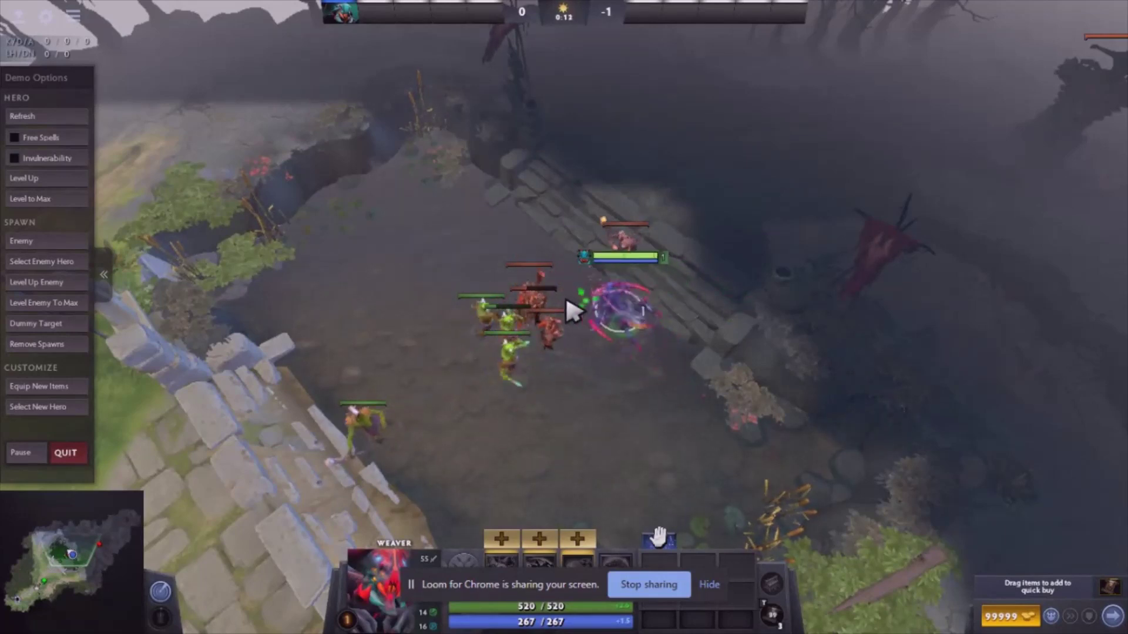